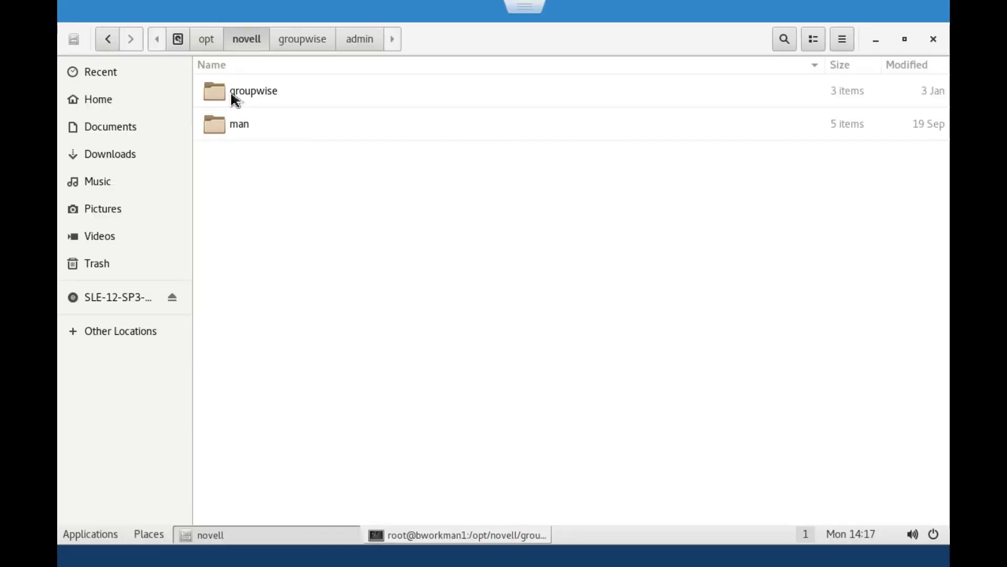
Step: Open /opt/novell/groupwise/admin and inspect gwadmin-logging.xml and its .template file
{"action": "double_click", "coordinate": [231, 89]}
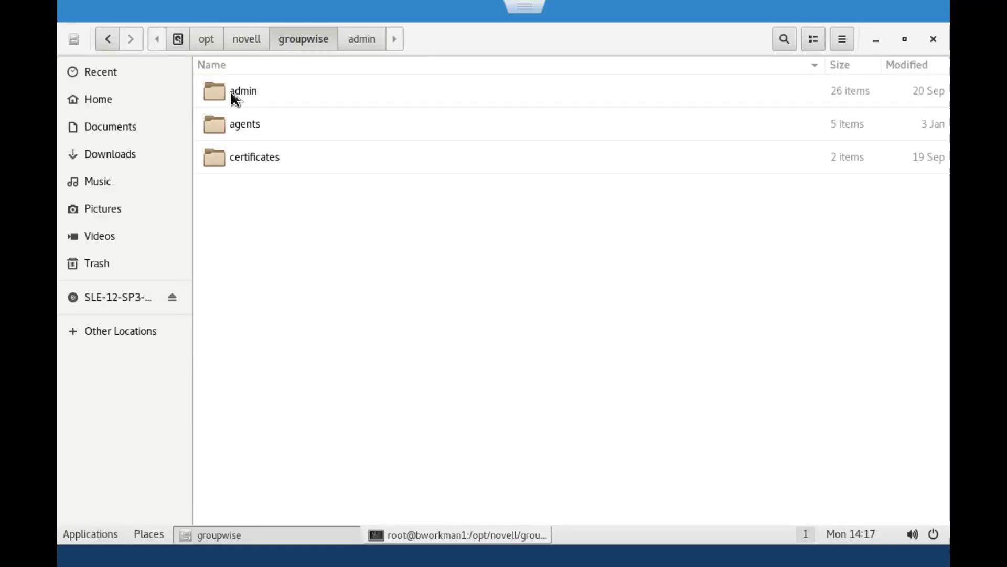
{"action": "left_click", "coordinate": [230, 126]}
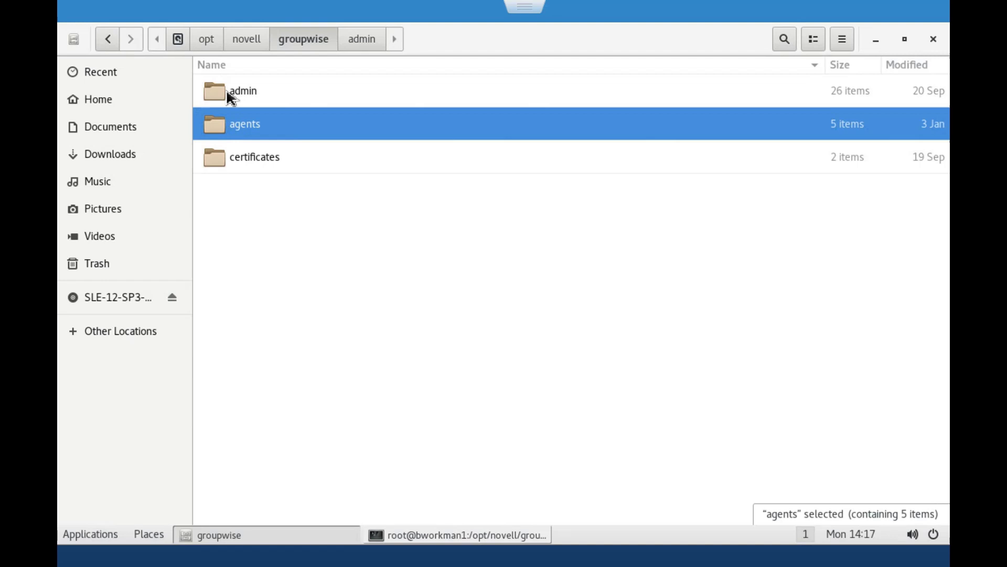
{"action": "double_click", "coordinate": [228, 94]}
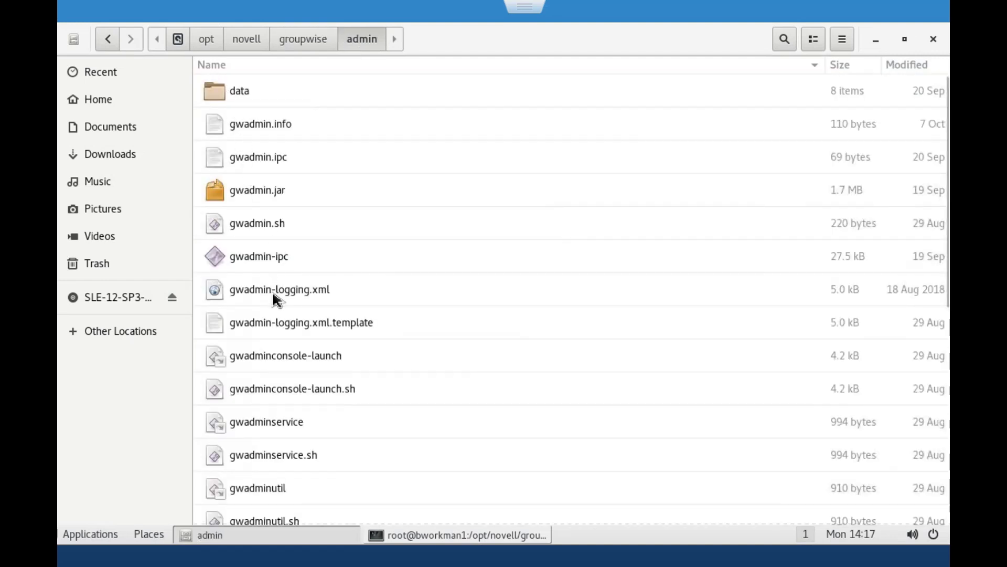
{"action": "left_click", "coordinate": [335, 292]}
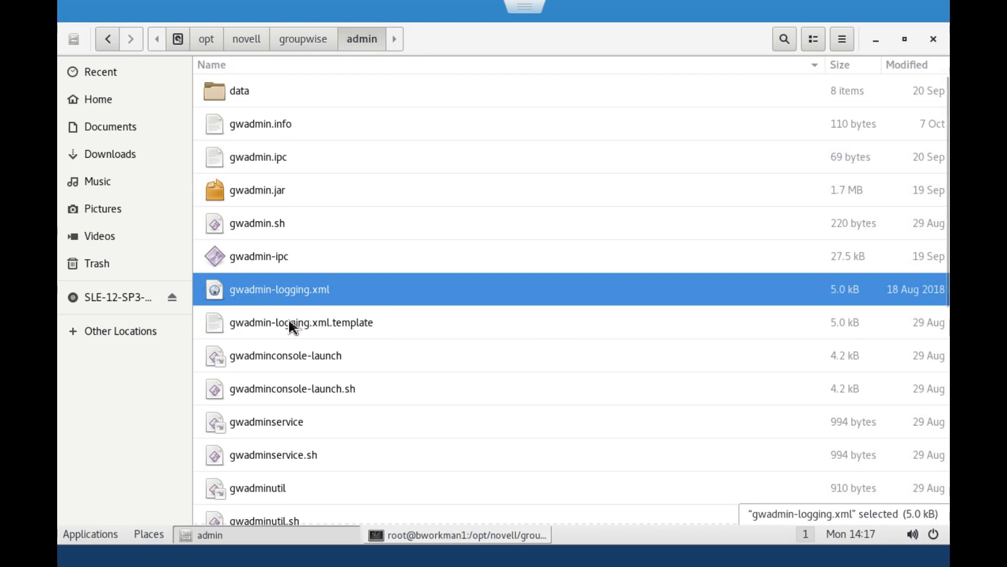
{"action": "left_click", "coordinate": [288, 334]}
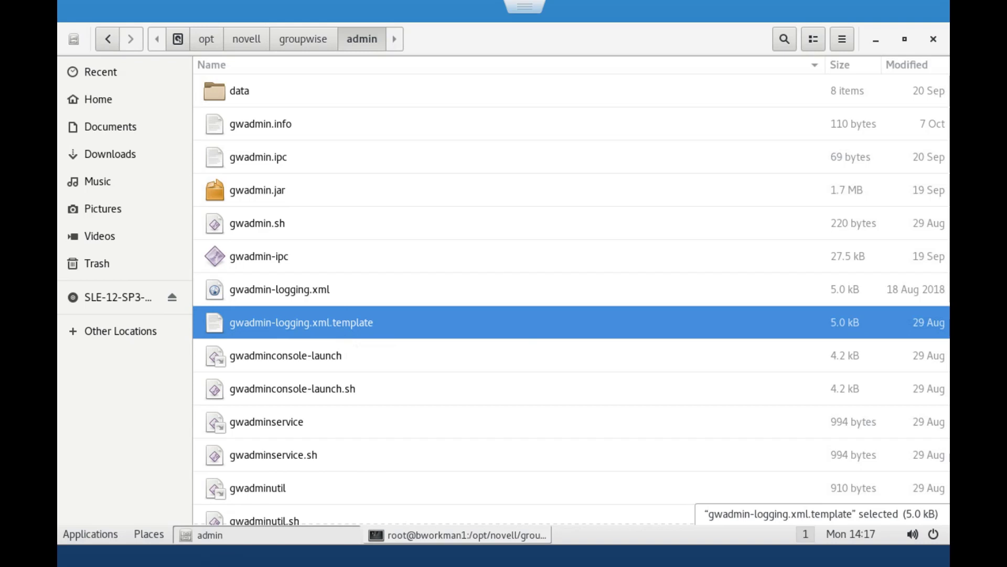
{"action": "right_click", "coordinate": [319, 327]}
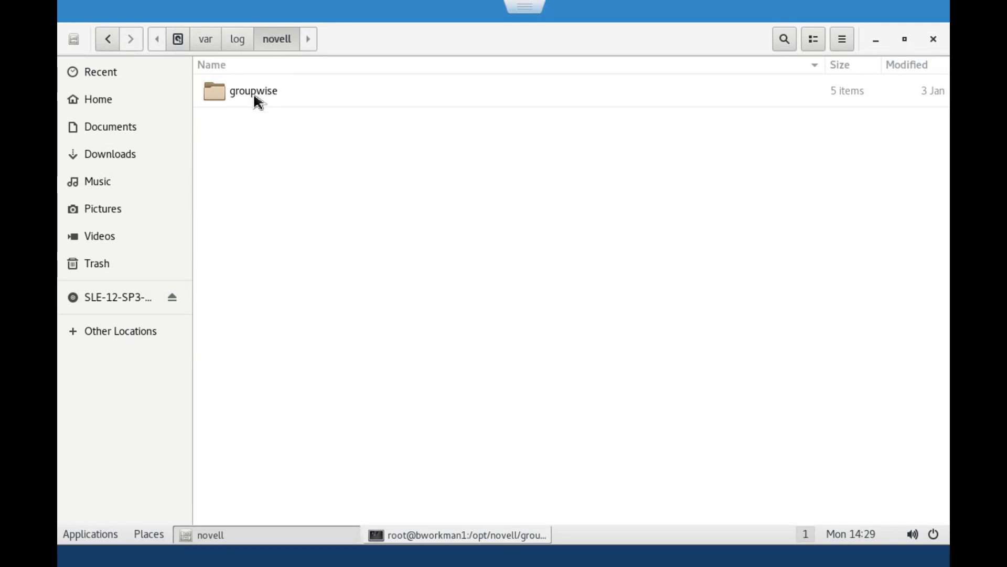
Step: Open the groupwise/gwadmin log folder and select the current gwadmin-audit.log
{"action": "double_click", "coordinate": [255, 93]}
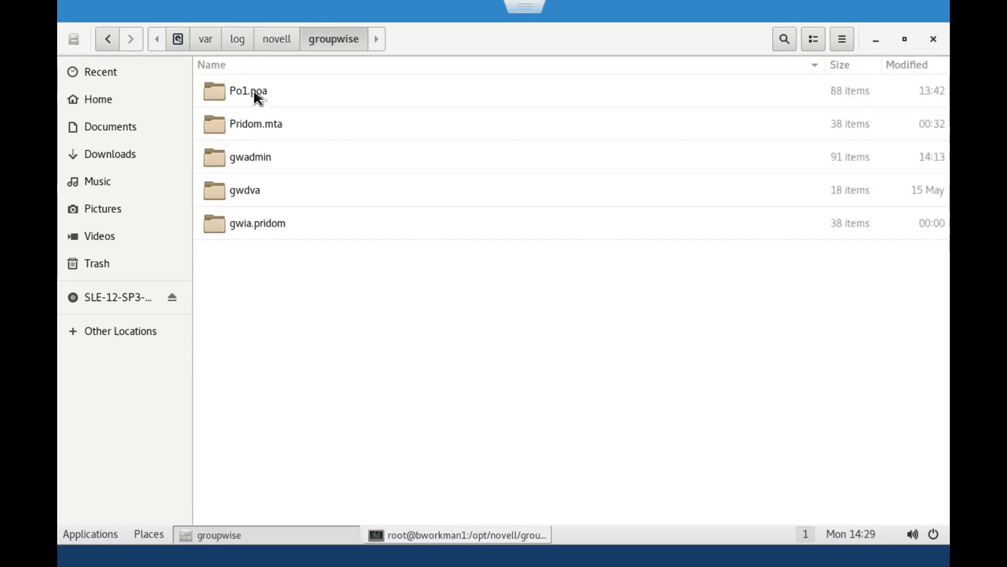
{"action": "double_click", "coordinate": [230, 160]}
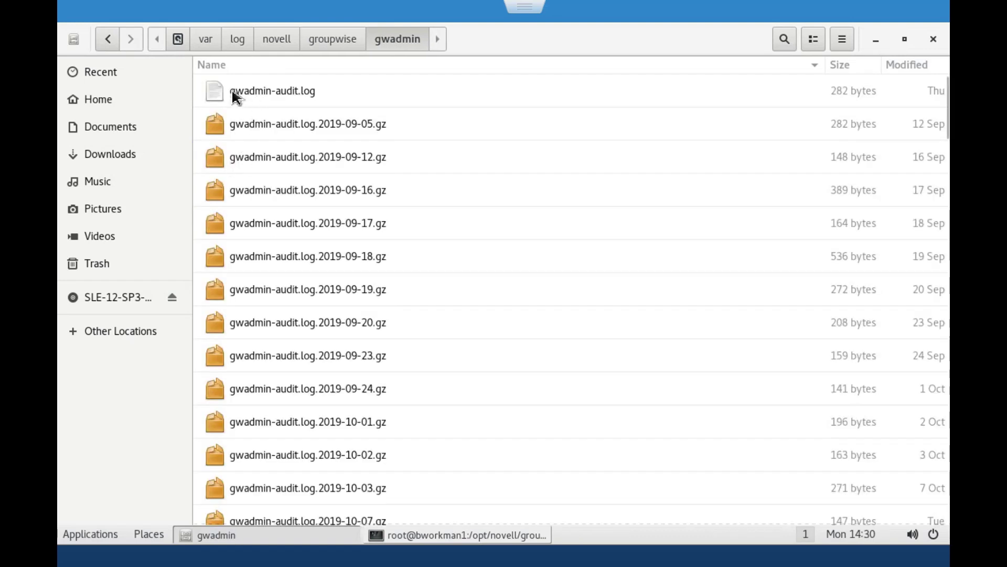
{"action": "left_click", "coordinate": [320, 95]}
{"action": "left_click_drag", "start_coordinate": [322, 99], "coordinate": [351, 99]}
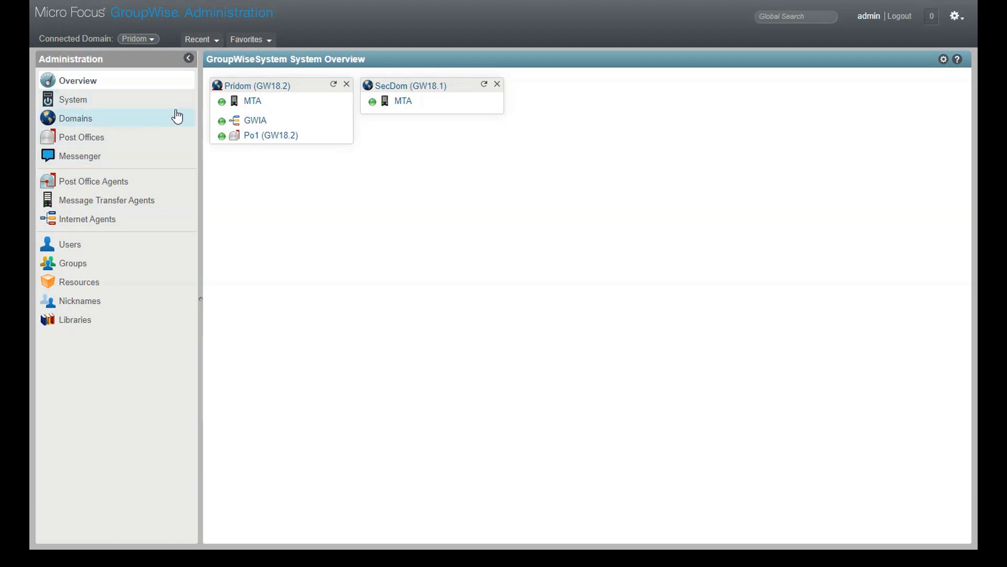
Step: Open the system Administrators list and view its domain and post office administrator tabs
{"action": "left_click", "coordinate": [67, 101]}
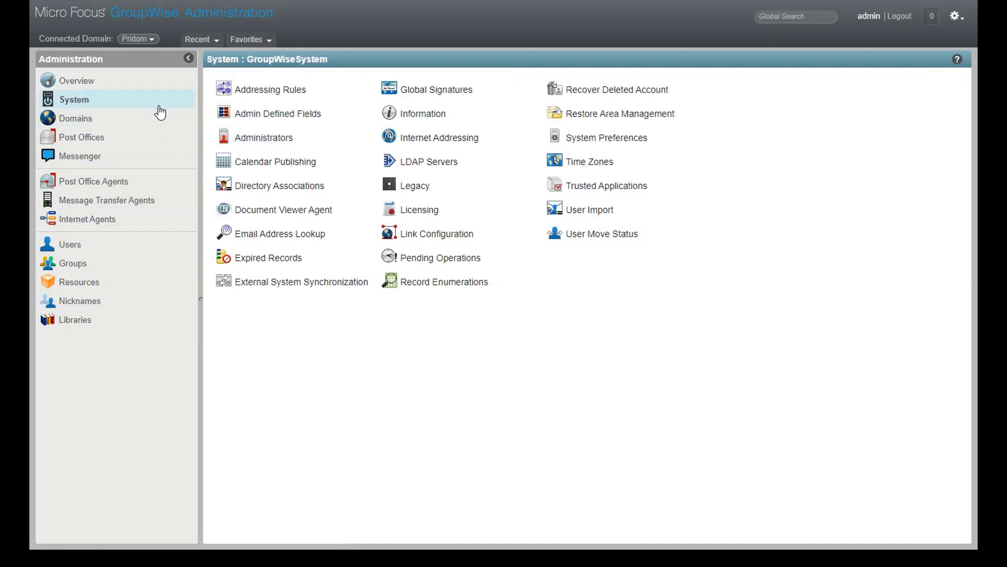
{"action": "left_click", "coordinate": [251, 143]}
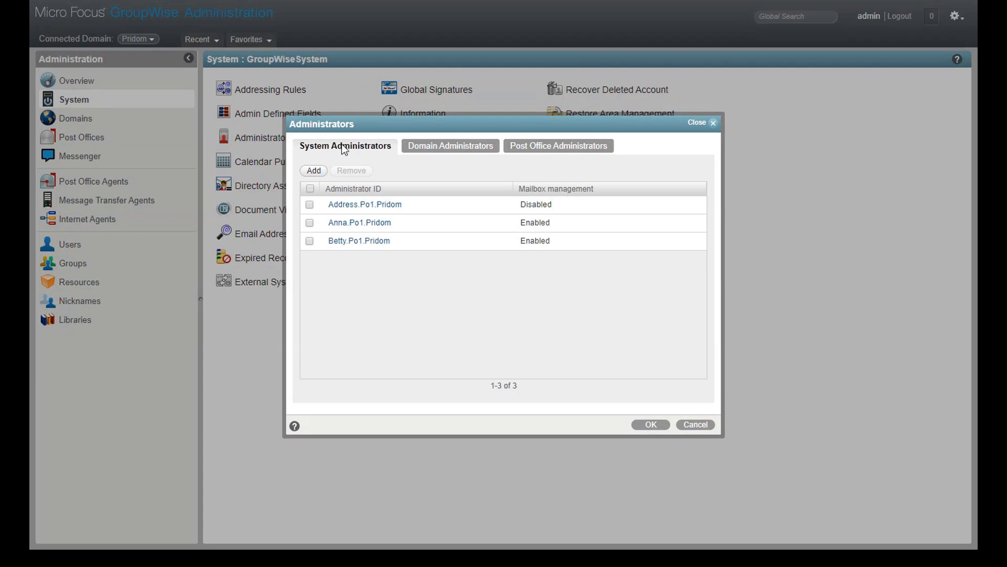
{"action": "left_click", "coordinate": [449, 149]}
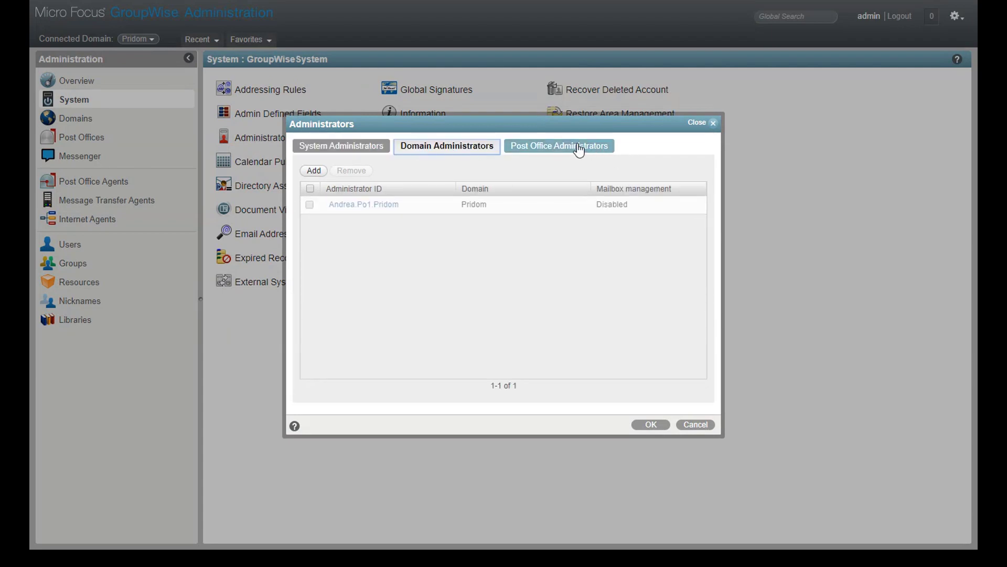
{"action": "left_click", "coordinate": [578, 147]}
{"action": "left_click", "coordinate": [441, 148]}
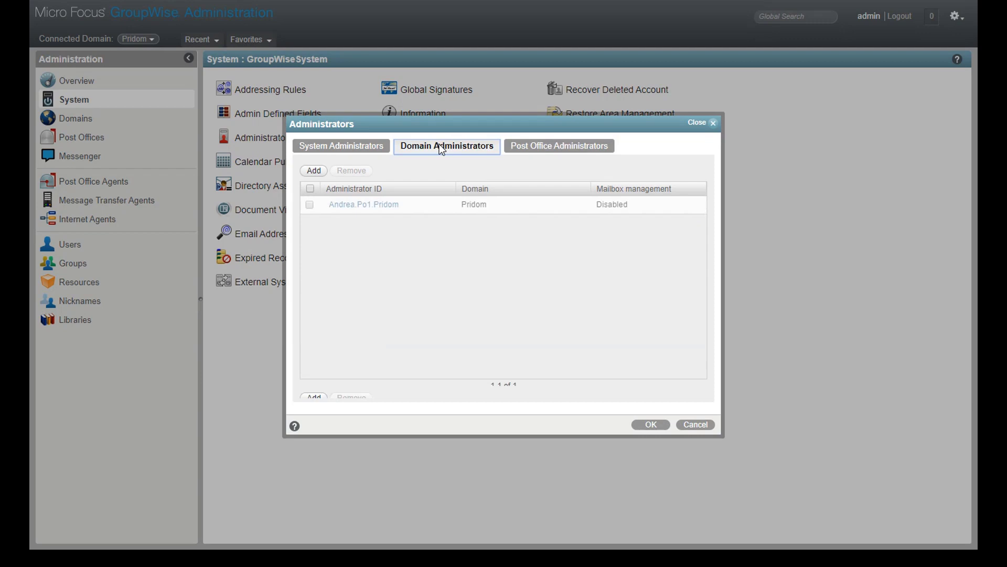
Step: Add the chosen user as Pridom domain administrator, then recheck the domain and post office lists
{"action": "left_click", "coordinate": [314, 171]}
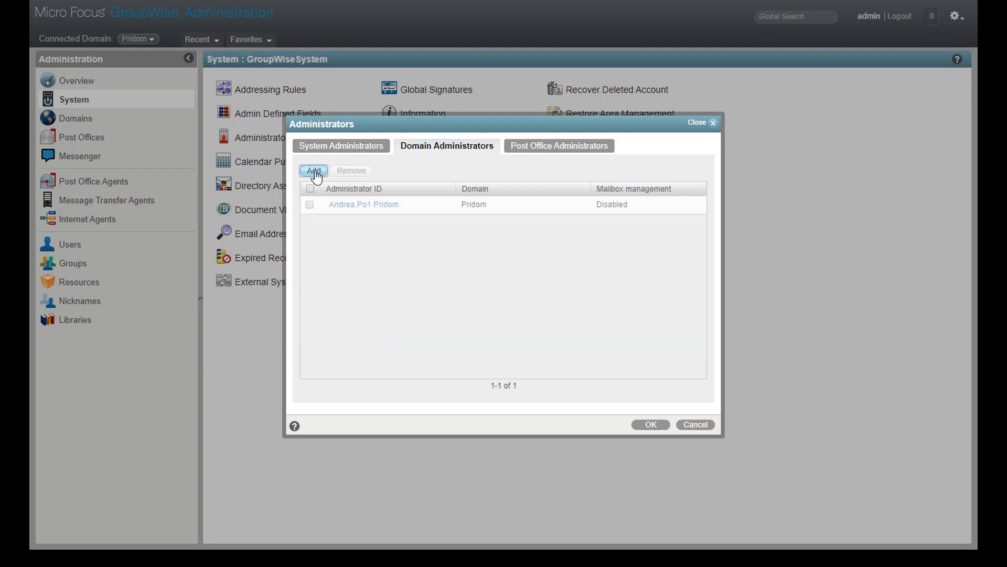
{"action": "scroll", "coordinate": [420, 350], "scroll_direction": "down", "scroll_amount": 5}
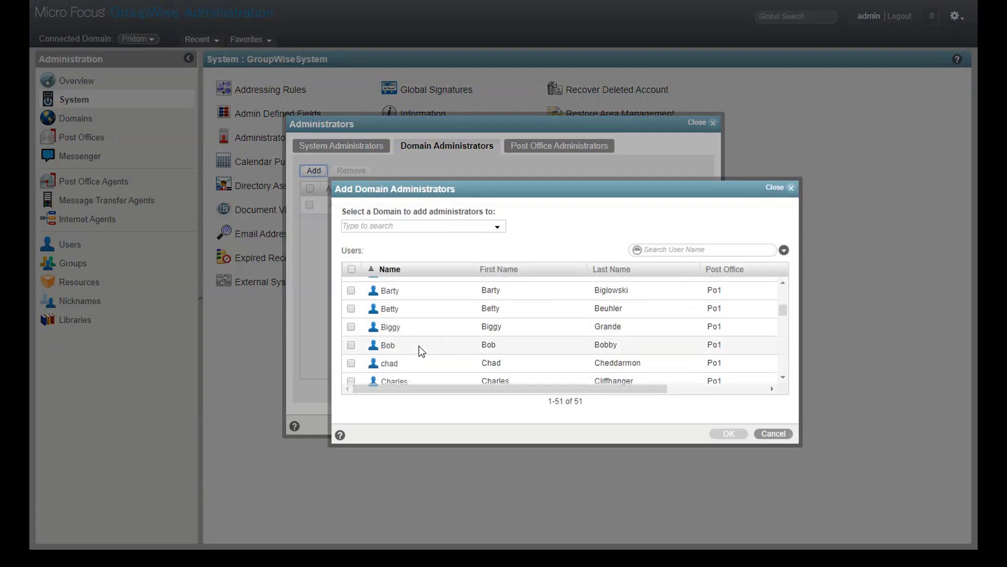
{"action": "left_click", "coordinate": [351, 308]}
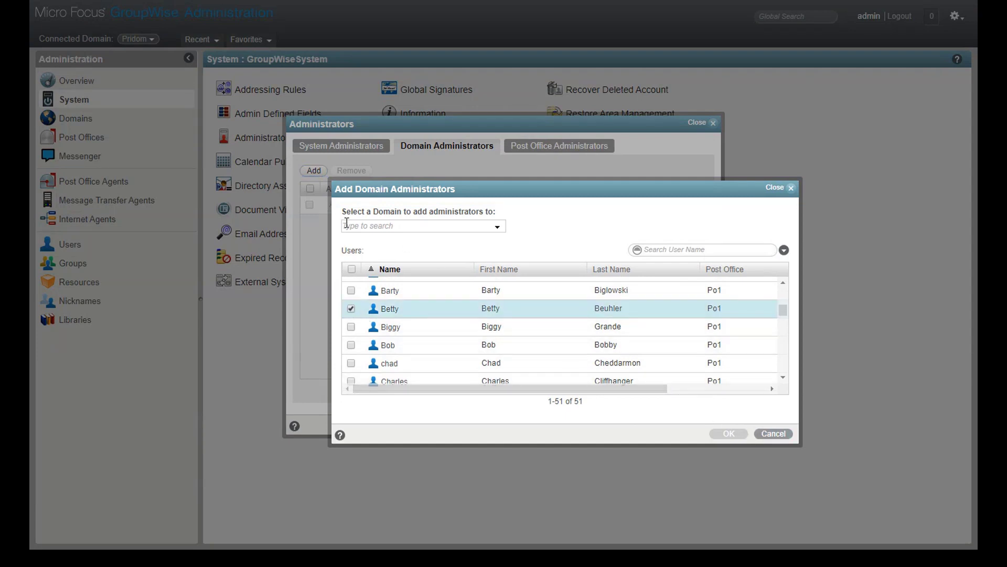
{"action": "left_click", "coordinate": [497, 228]}
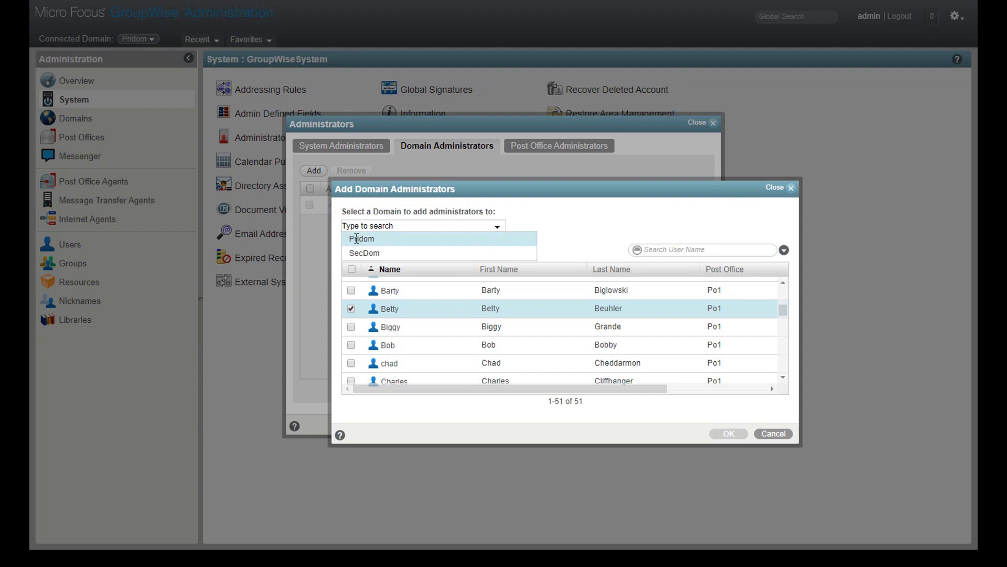
{"action": "left_click", "coordinate": [356, 238]}
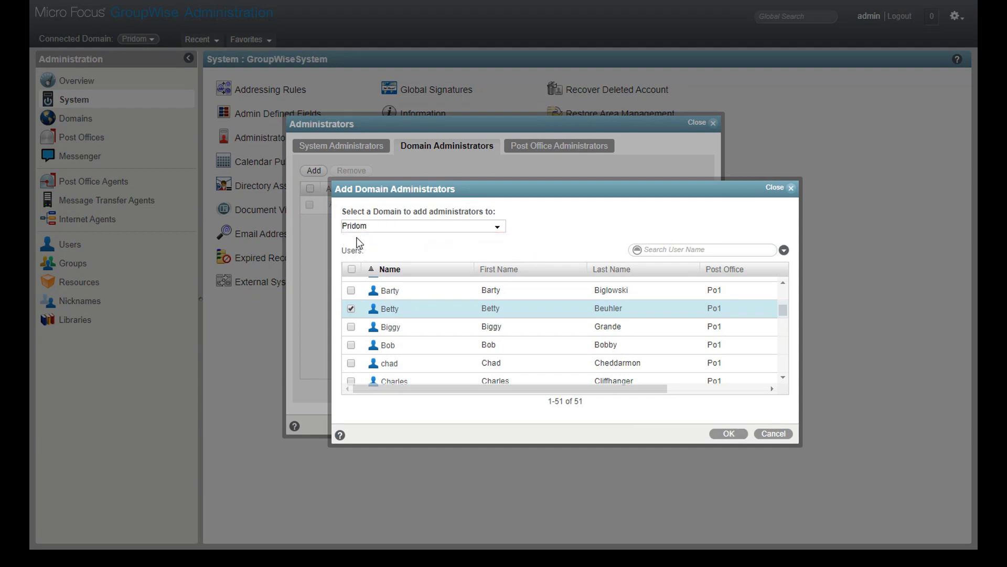
{"action": "left_click", "coordinate": [728, 435]}
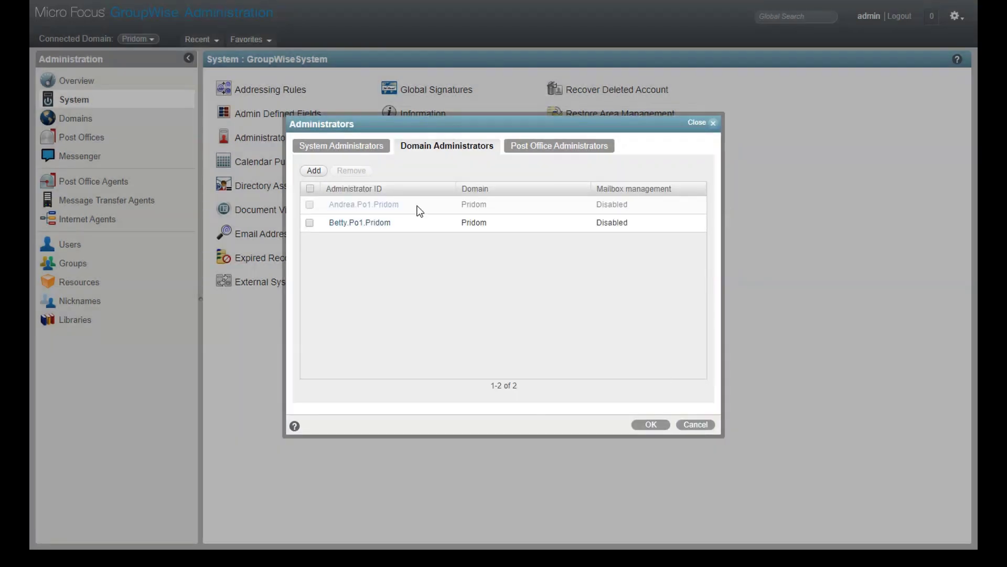
{"action": "left_click", "coordinate": [337, 147]}
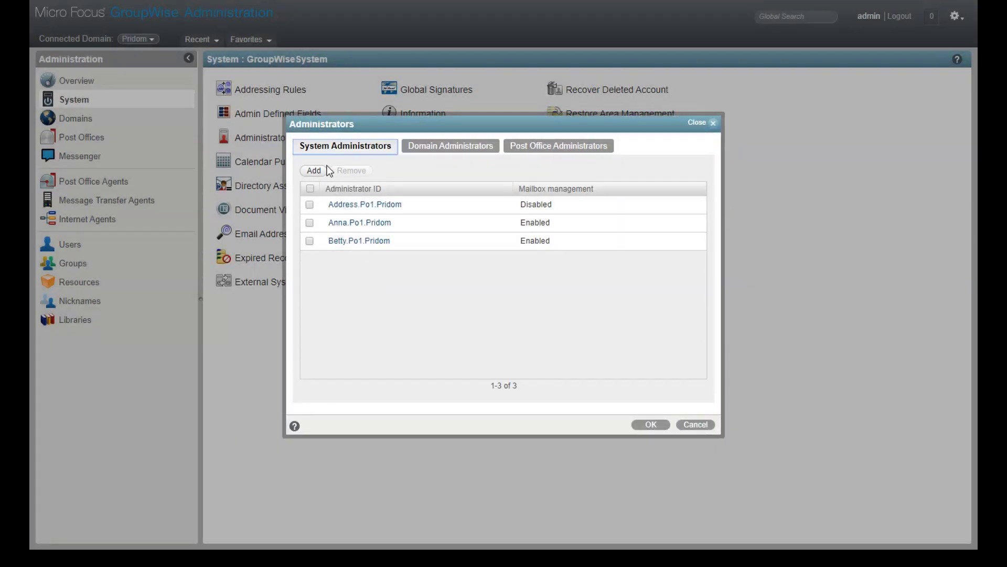
{"action": "left_click", "coordinate": [425, 150]}
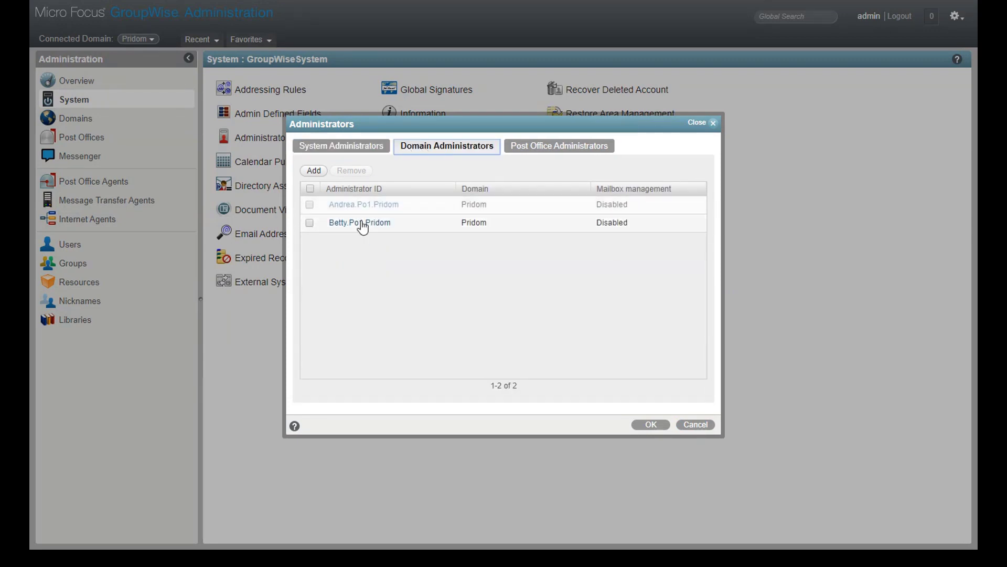
{"action": "left_click", "coordinate": [549, 148]}
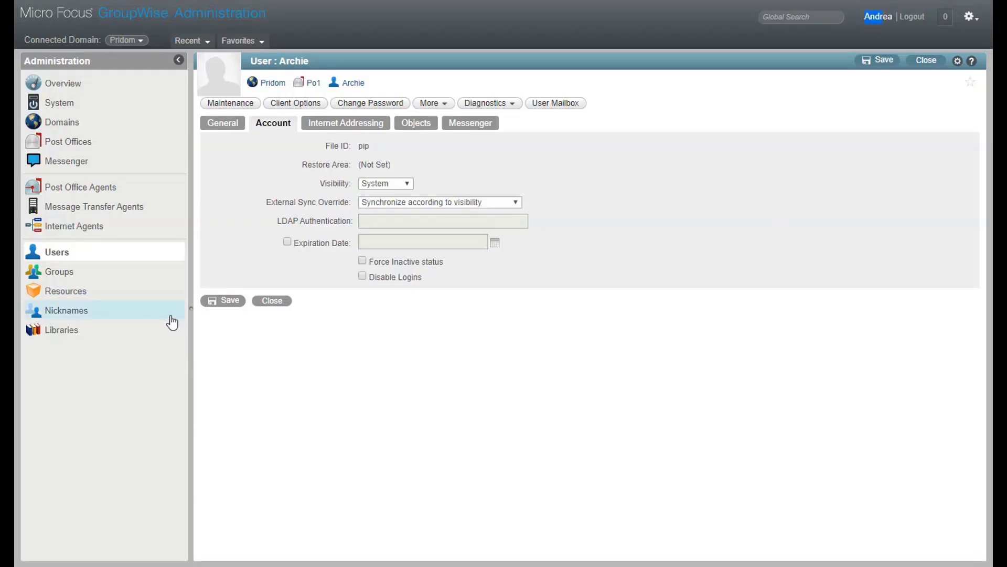
Step: Open a user's account from Users and enter the new password twice to confirm it
{"action": "left_click", "coordinate": [67, 257]}
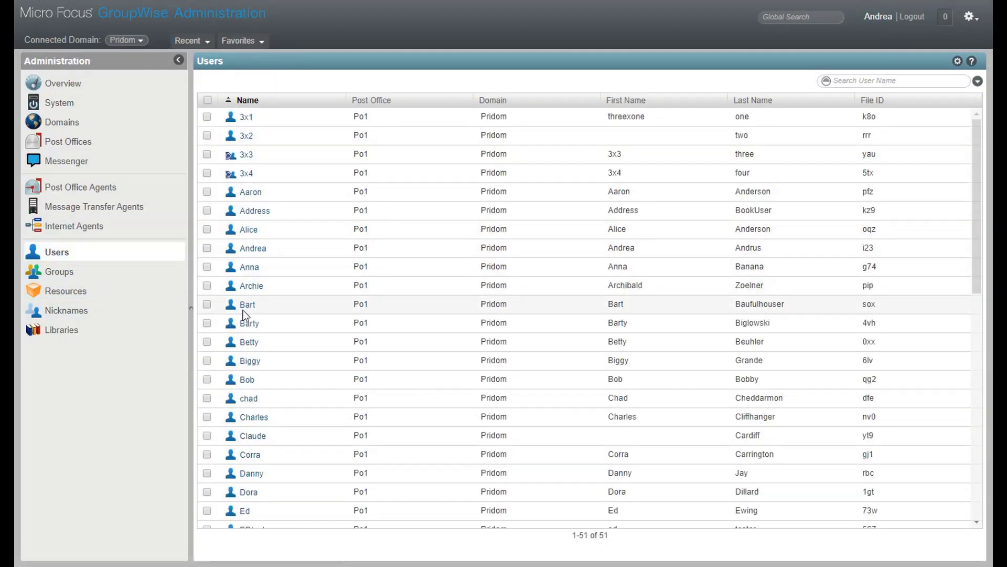
{"action": "left_click", "coordinate": [250, 323]}
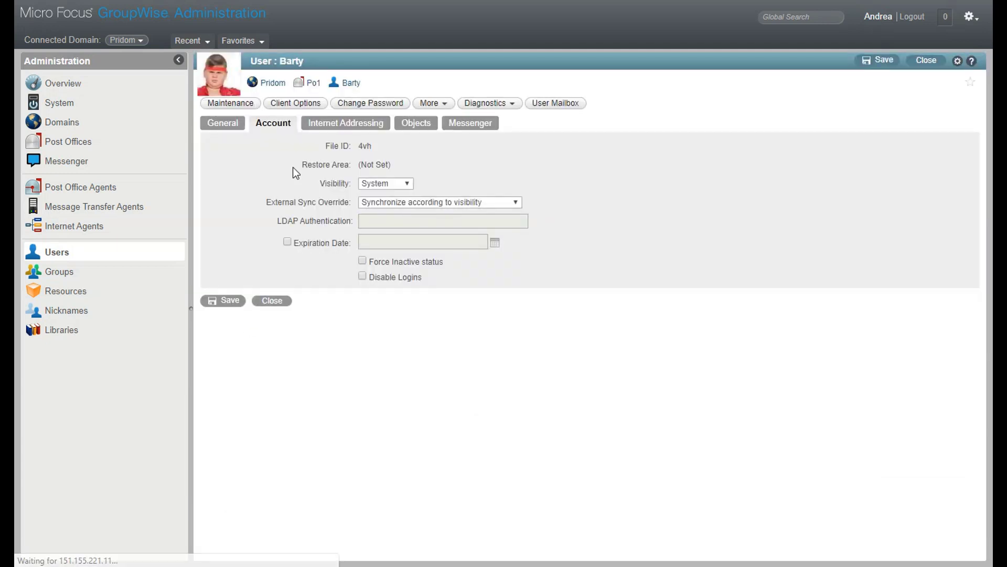
{"action": "left_click", "coordinate": [376, 105]}
{"action": "type", "text": "******"}
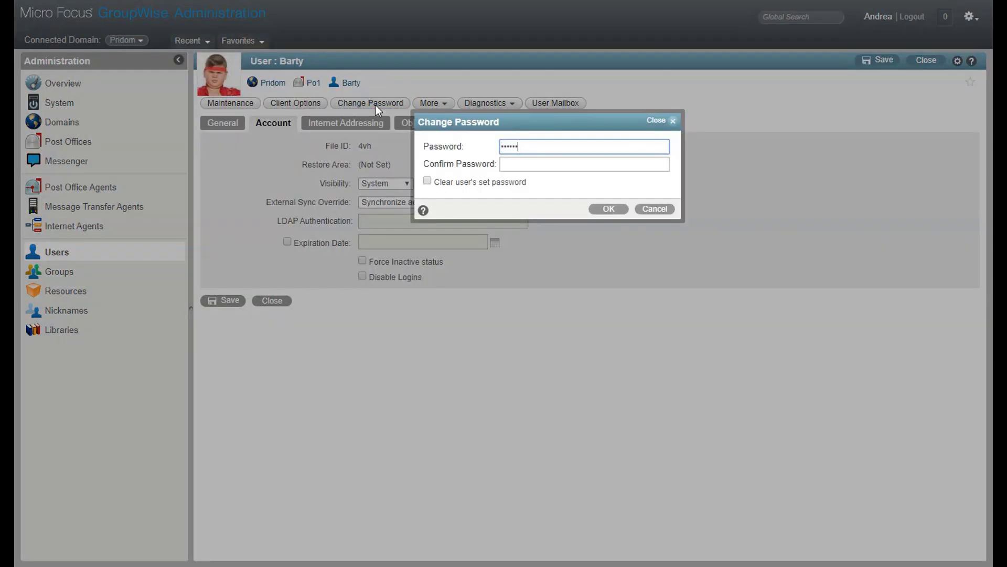
{"action": "key", "text": "Tab"}
{"action": "type", "text": "******"}
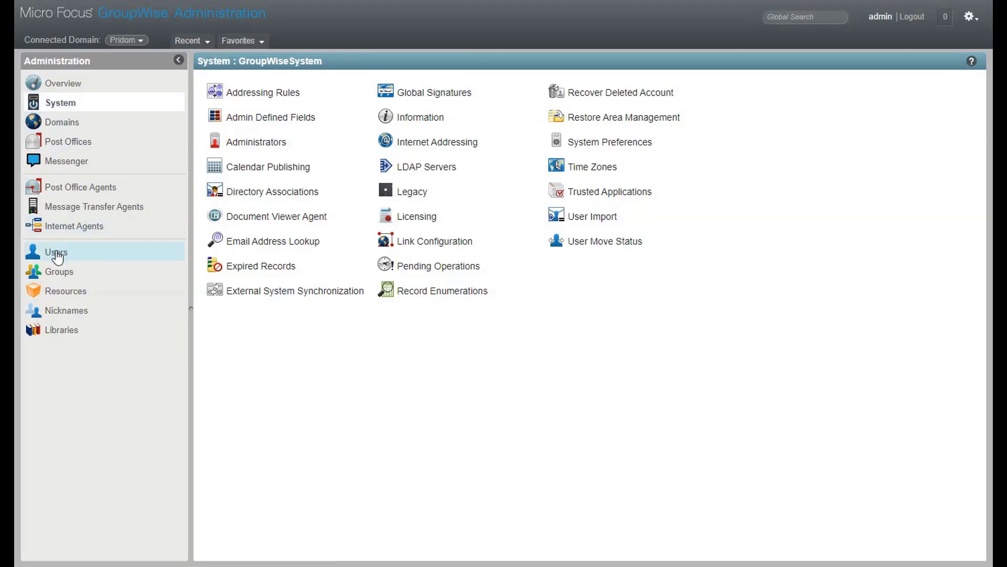
Step: Check and close the Administrators list, then open a user's account from the 51-user list
{"action": "left_click", "coordinate": [245, 142]}
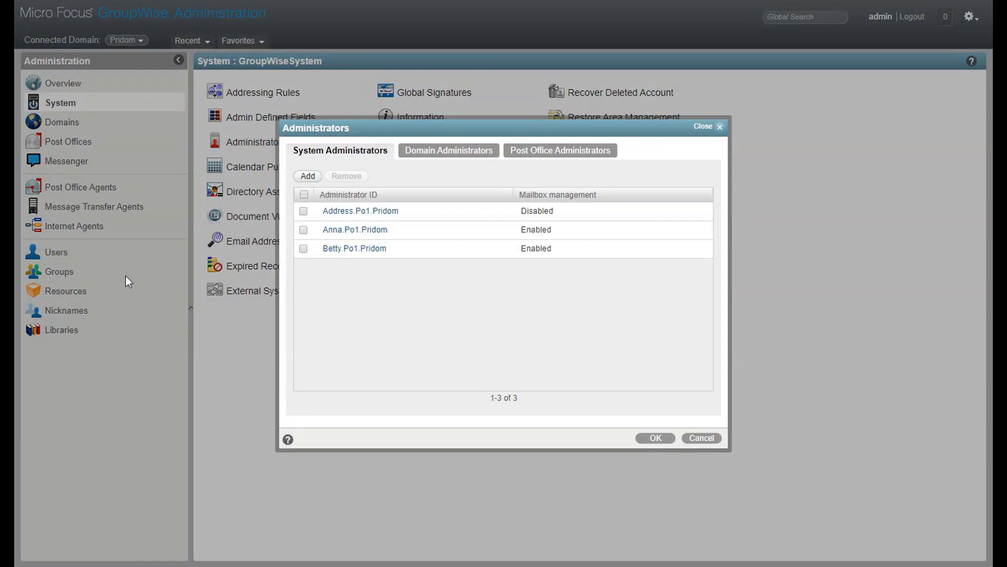
{"action": "left_click", "coordinate": [707, 438]}
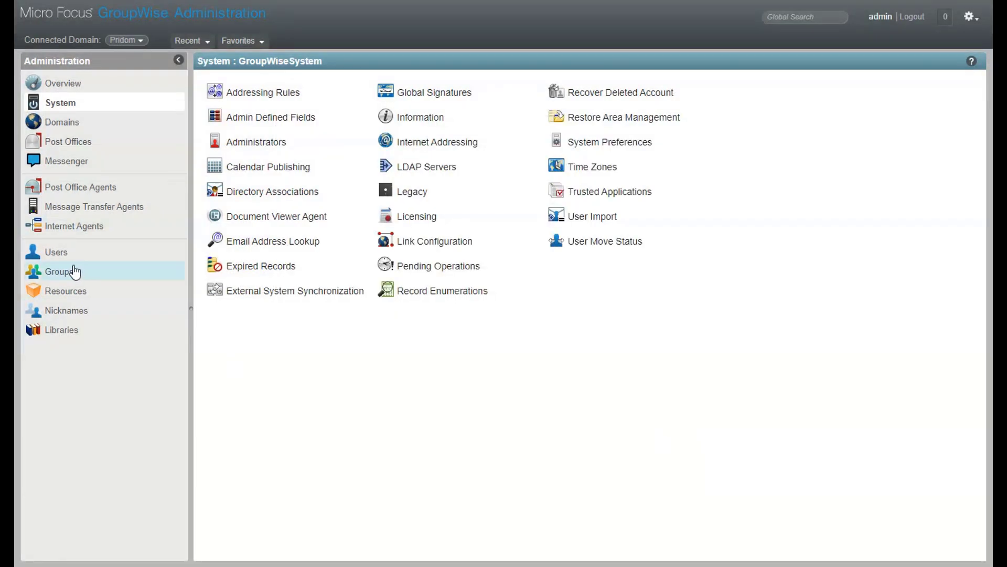
{"action": "left_click", "coordinate": [57, 253]}
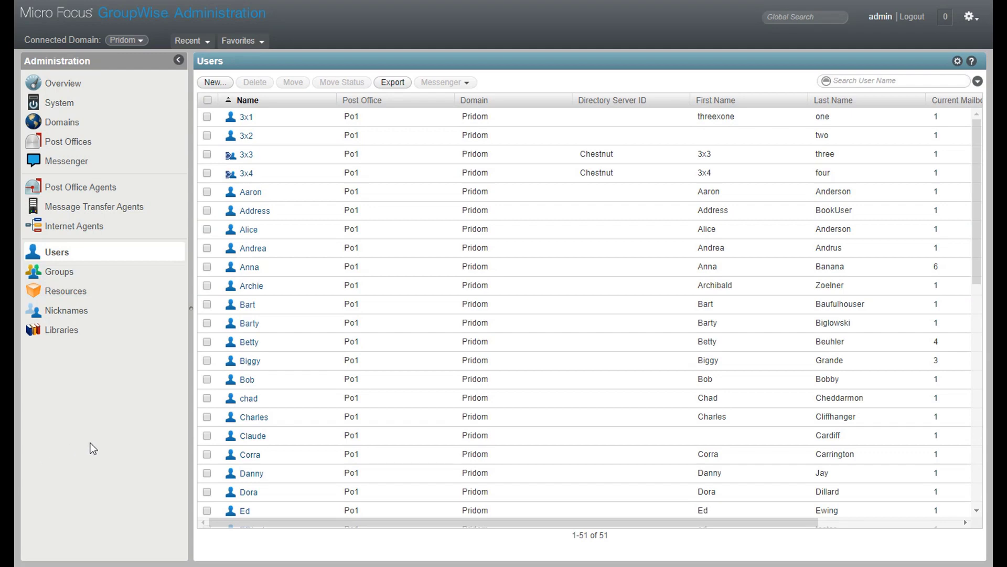
{"action": "left_click", "coordinate": [251, 286]}
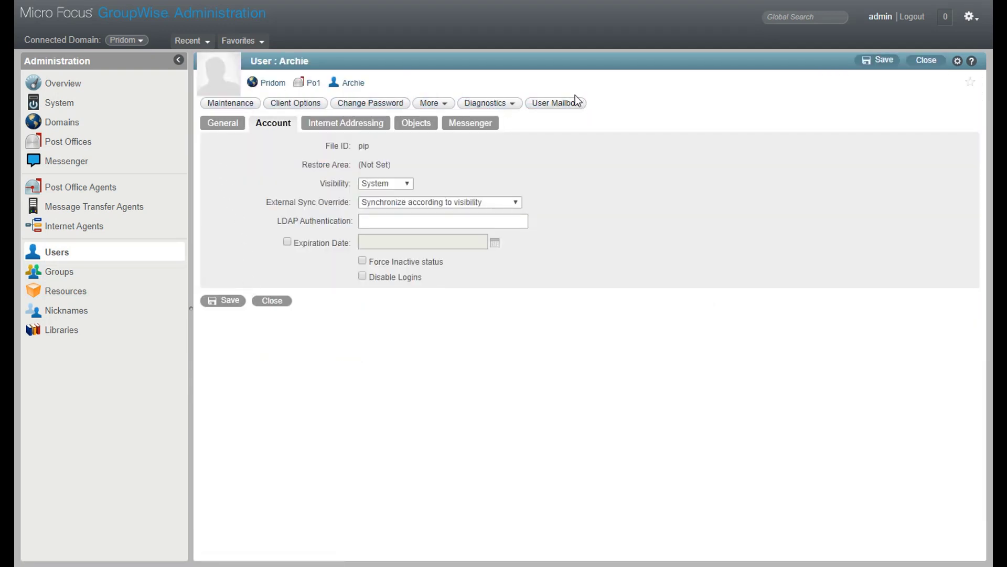
Step: Browse the user's mailbox Shared Calendars, Shared Folders, Proxies and Rules tabs
{"action": "left_click", "coordinate": [556, 108]}
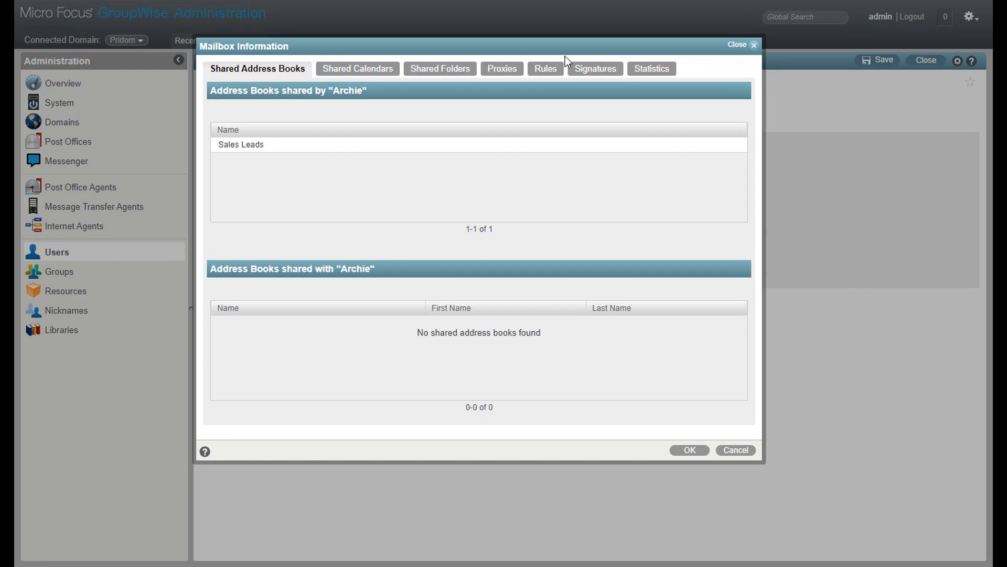
{"action": "left_click", "coordinate": [352, 75]}
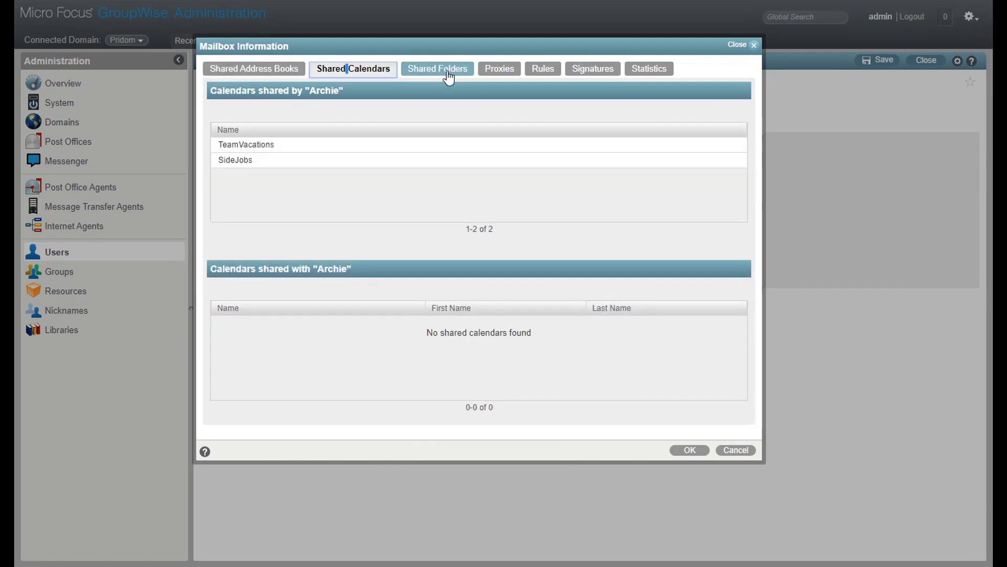
{"action": "left_click", "coordinate": [465, 69]}
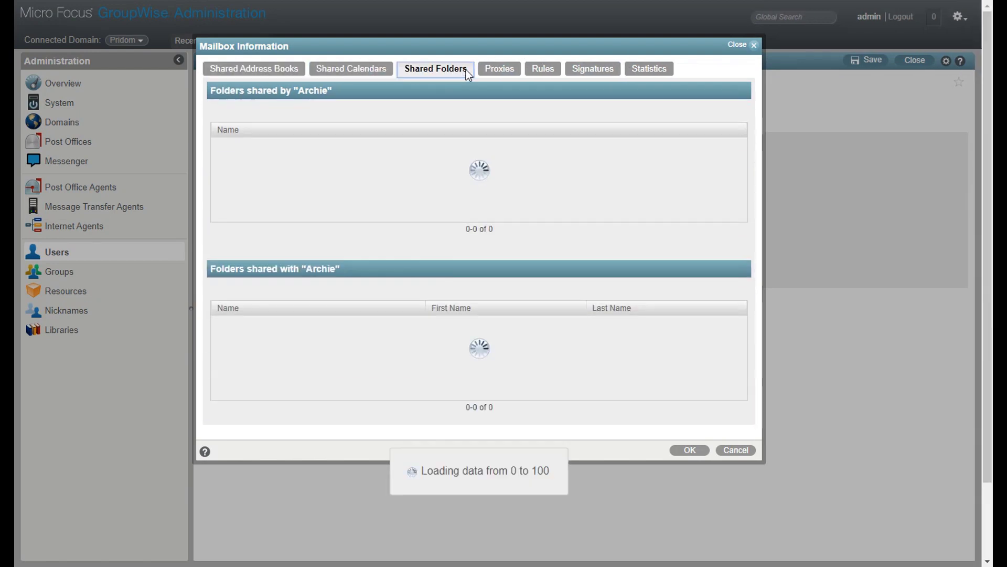
{"action": "left_click", "coordinate": [495, 73]}
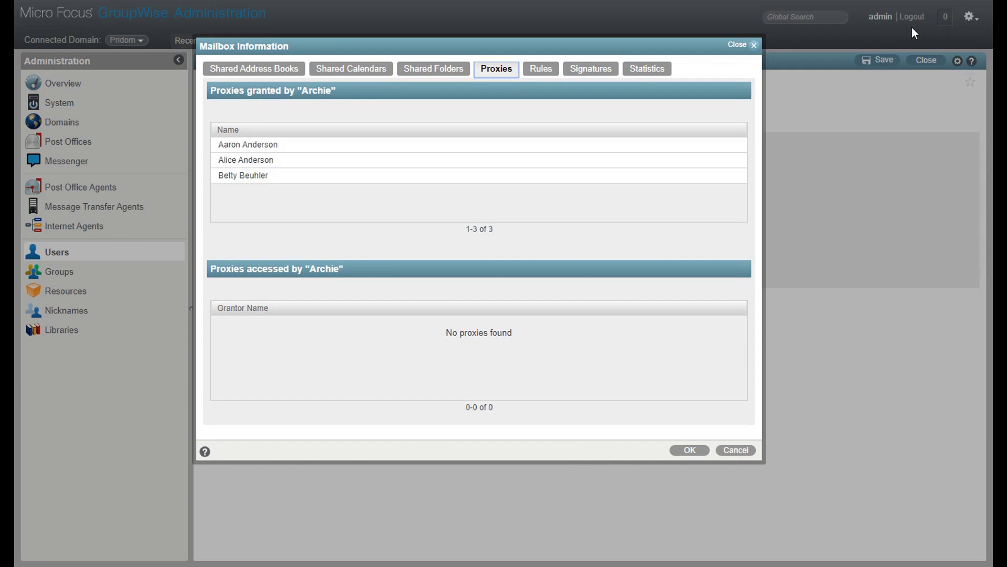
{"action": "left_click", "coordinate": [537, 71]}
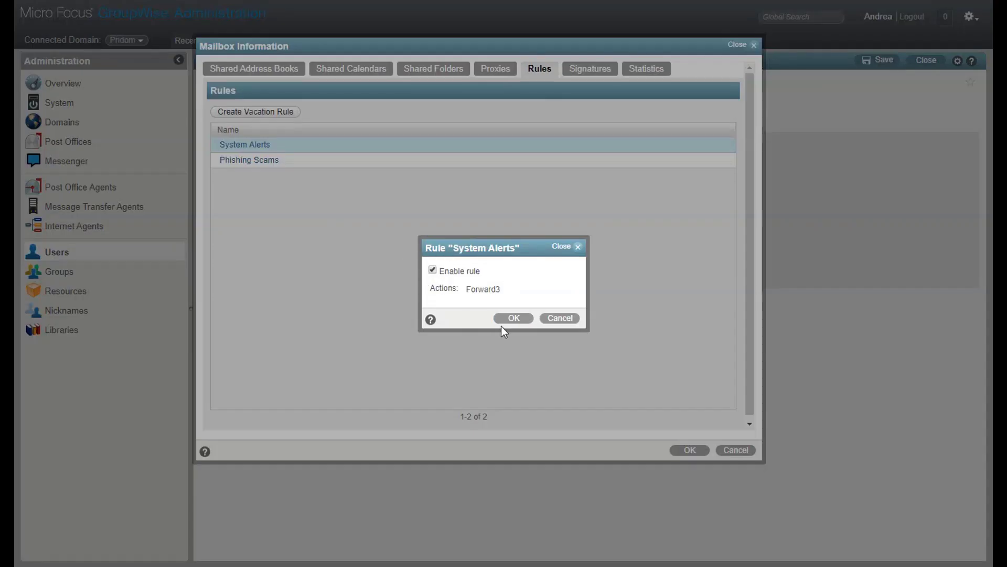
{"action": "left_click", "coordinate": [554, 318]}
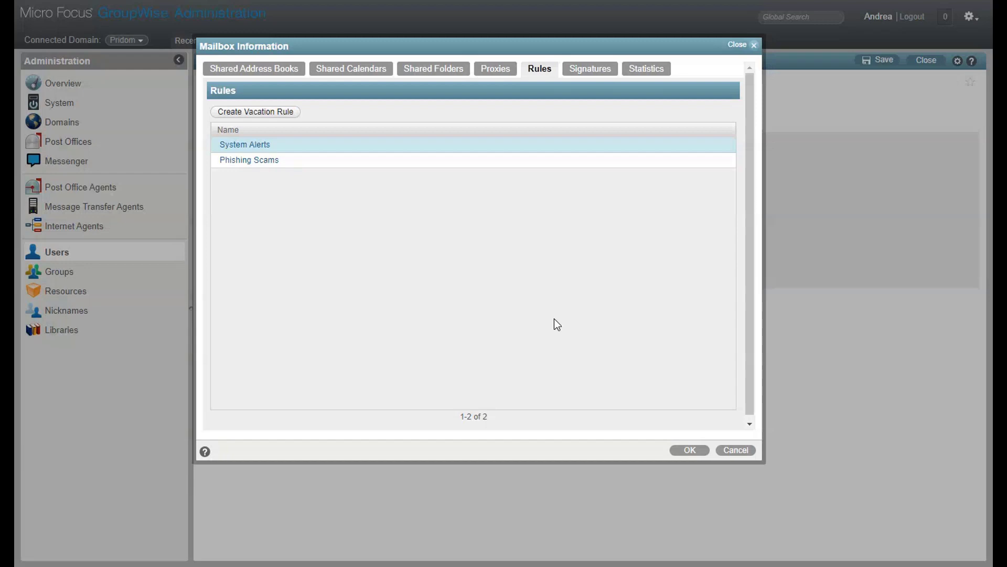
{"action": "left_click", "coordinate": [240, 112]}
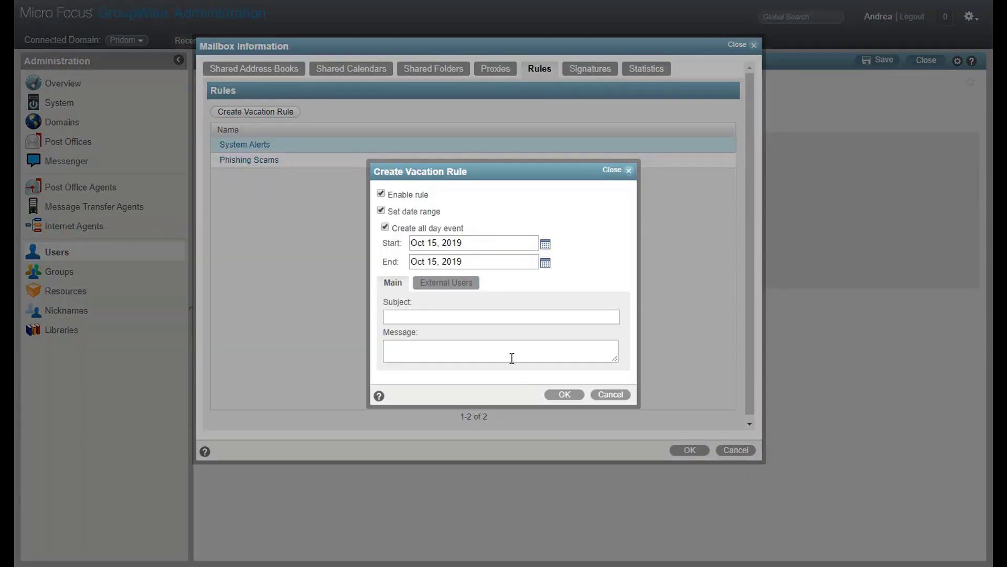
{"action": "left_click", "coordinate": [616, 396]}
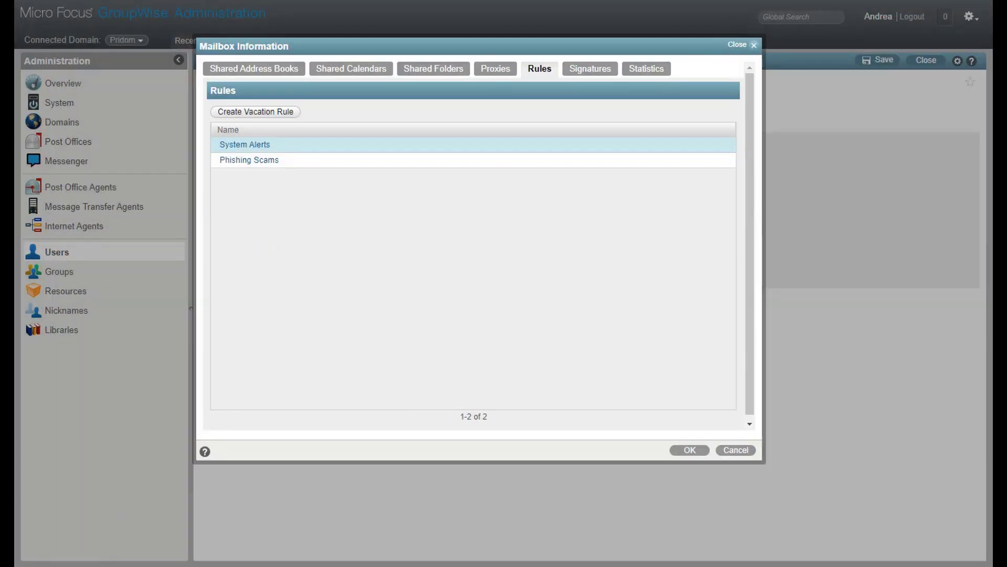